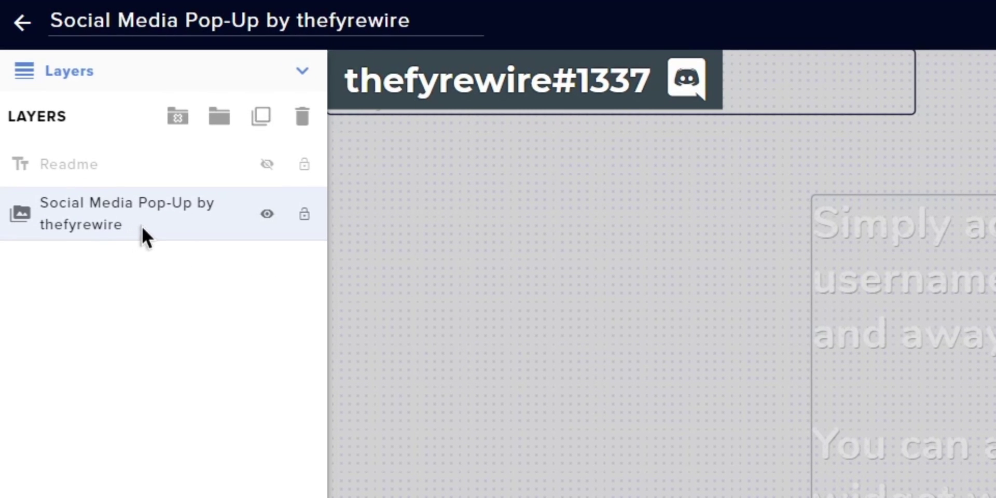
Select the Social Media Pop-Up layer to show its settings: 10-minute cooldown, enter from Left, 2000 ms display
click(141, 225)
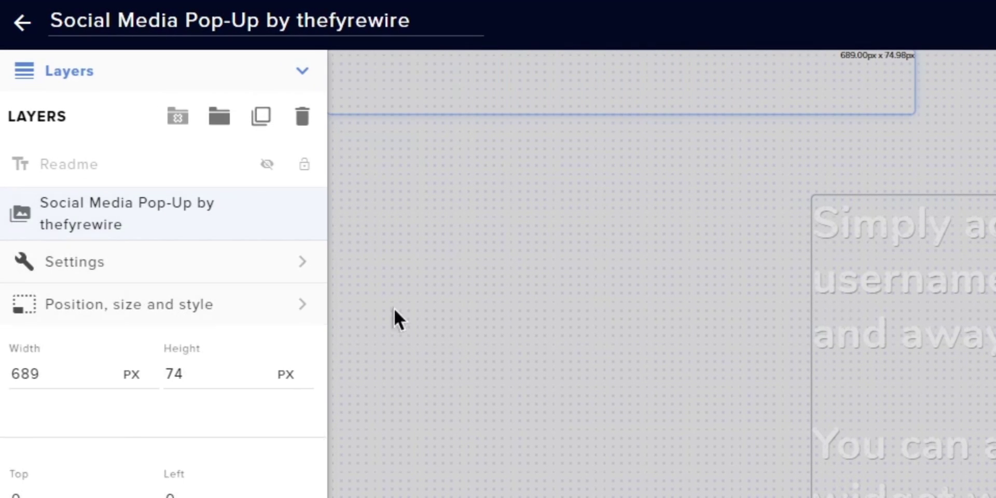
click(161, 271)
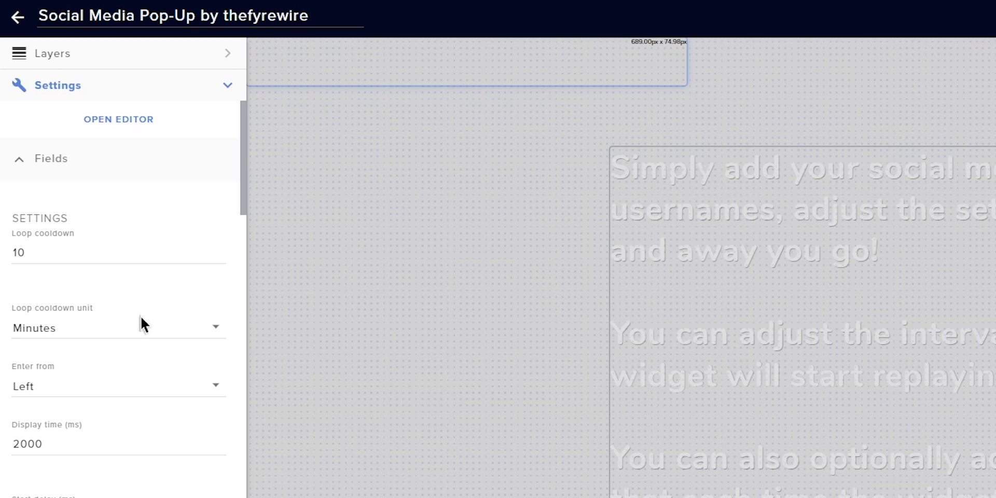
Set the loop cooldown to 0 minutes and make the pop-up enter from Right
click(79, 335)
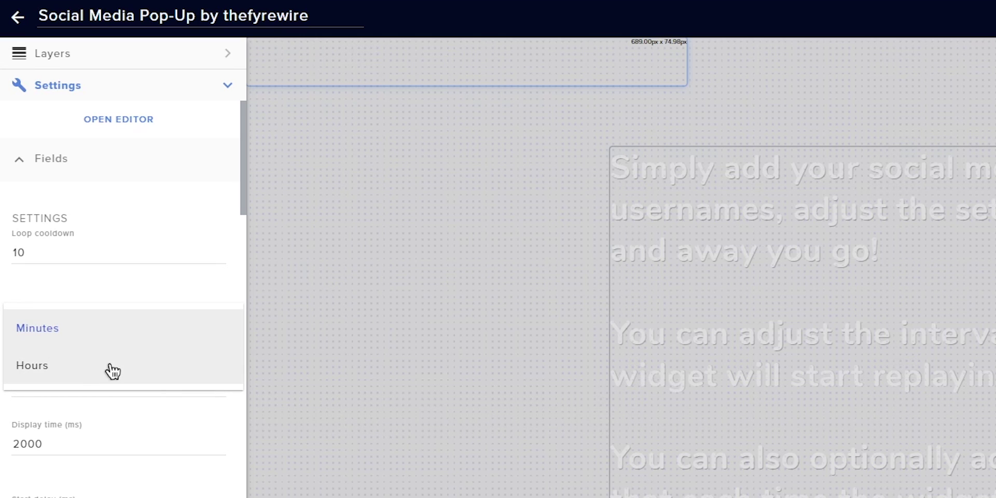
click(95, 281)
drag(96, 255, 2, 261)
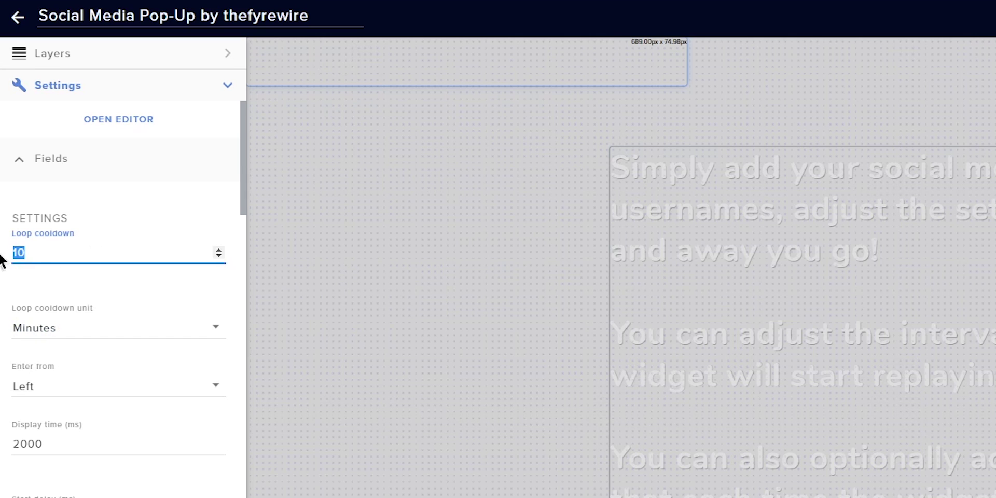
text(0)
click(119, 285)
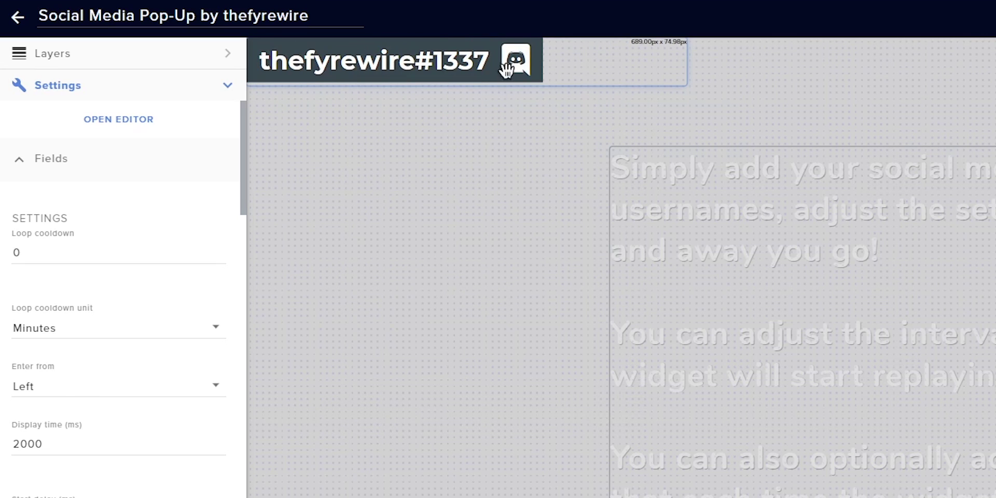
click(103, 393)
click(54, 430)
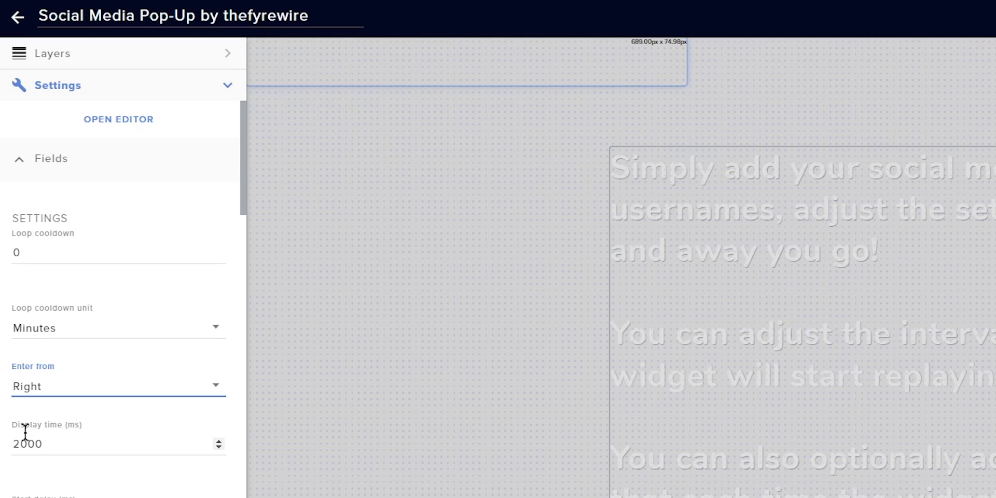
Change the pop-up display time from 2000 to 5000 ms
double_click(96, 443)
text(5000)
click(109, 475)
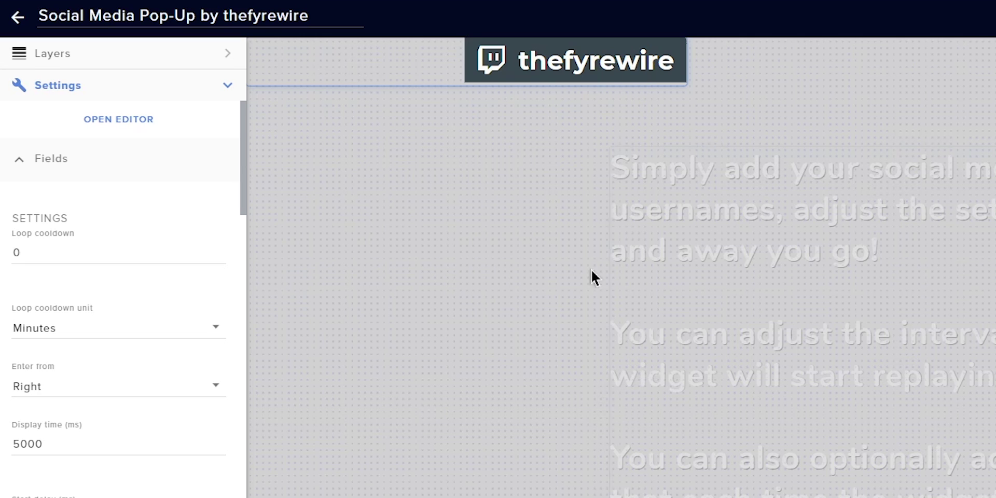
Try a start delay of 10000 ms, then select it again to reset it
scroll(60, 385, down, 3)
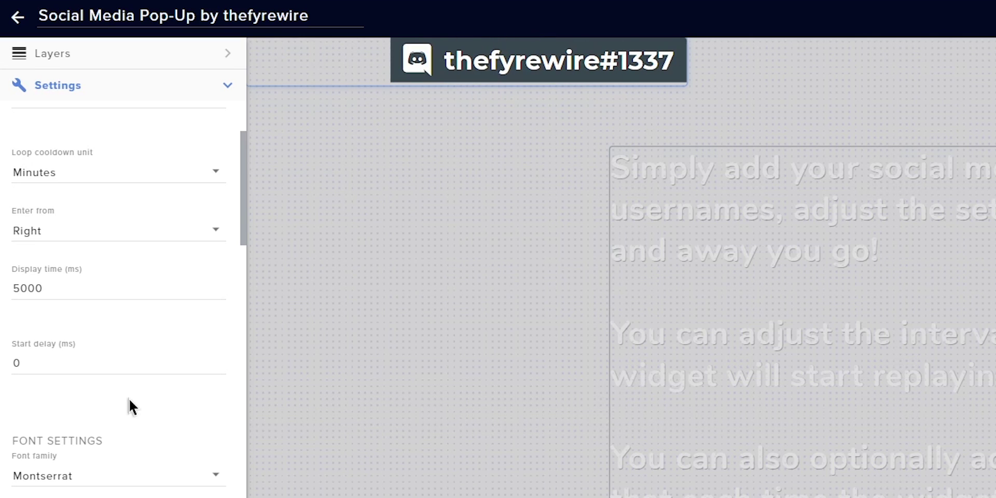
drag(51, 365, 5, 366)
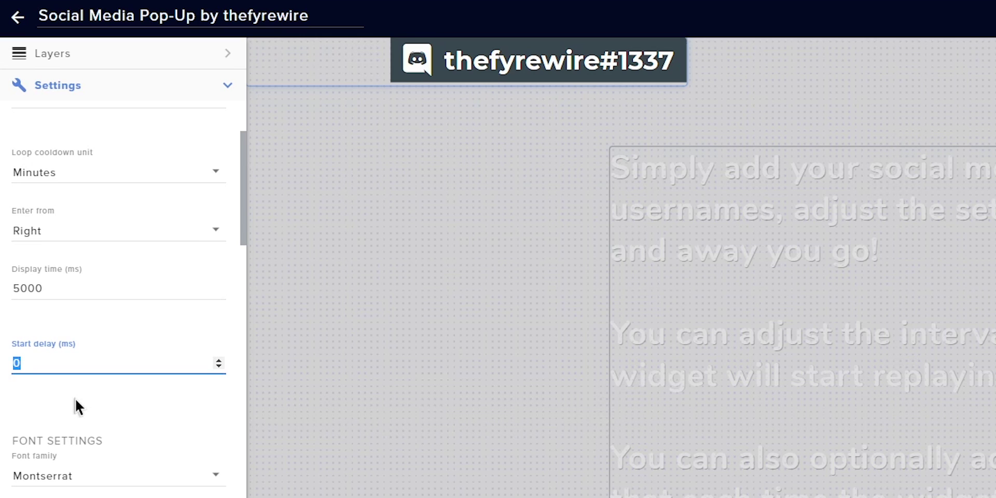
text(10000)
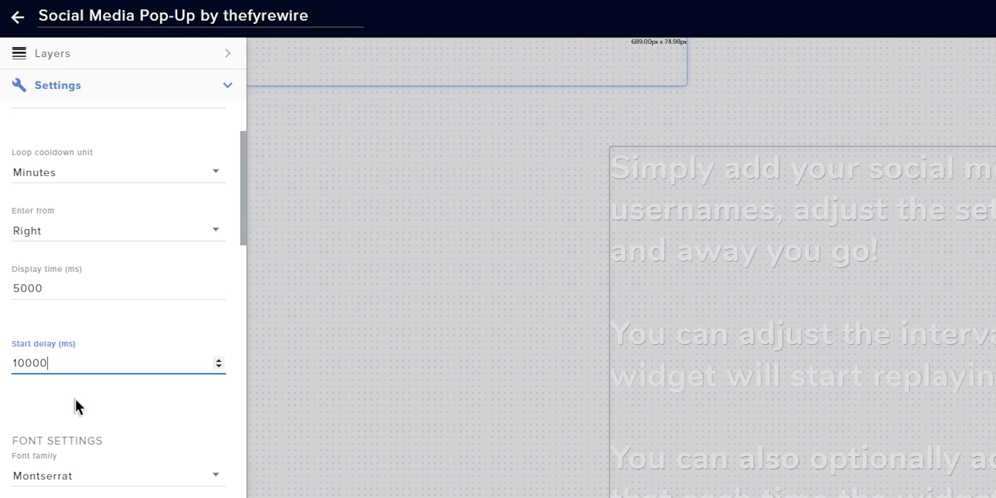
click(76, 406)
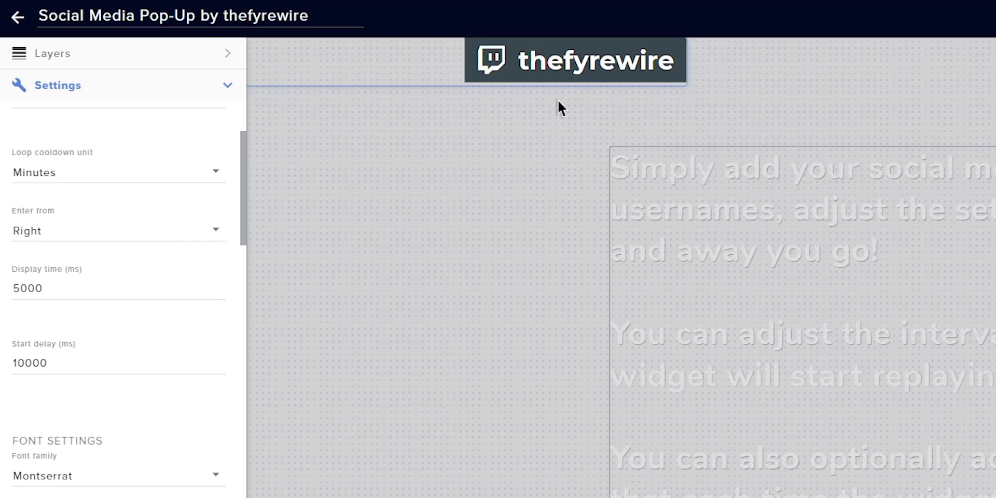
double_click(122, 358)
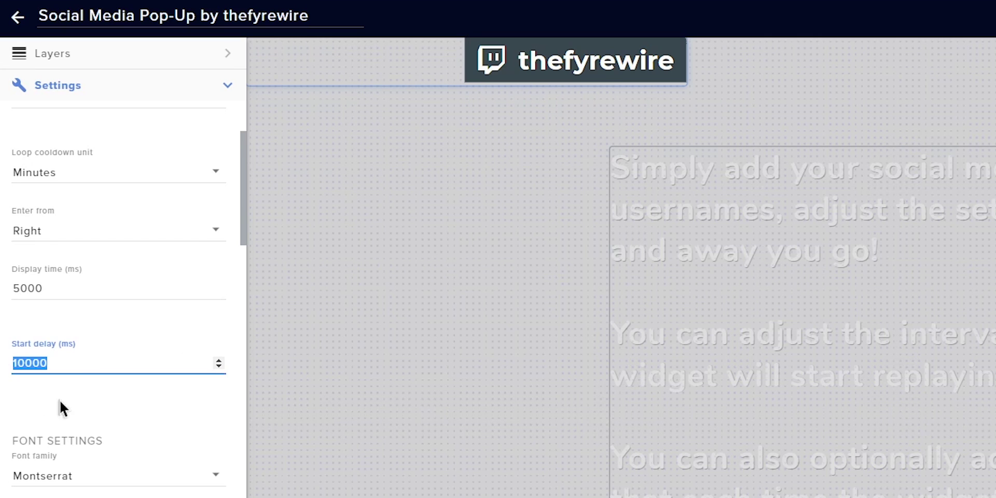
Reset the start delay to 0 and try a font size of 50
text(0)
click(64, 401)
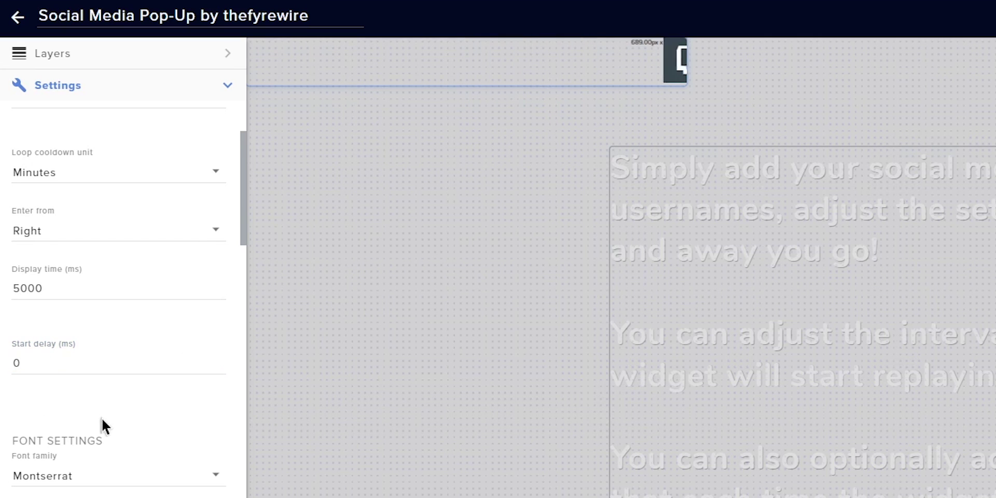
scroll(104, 431, down, 5)
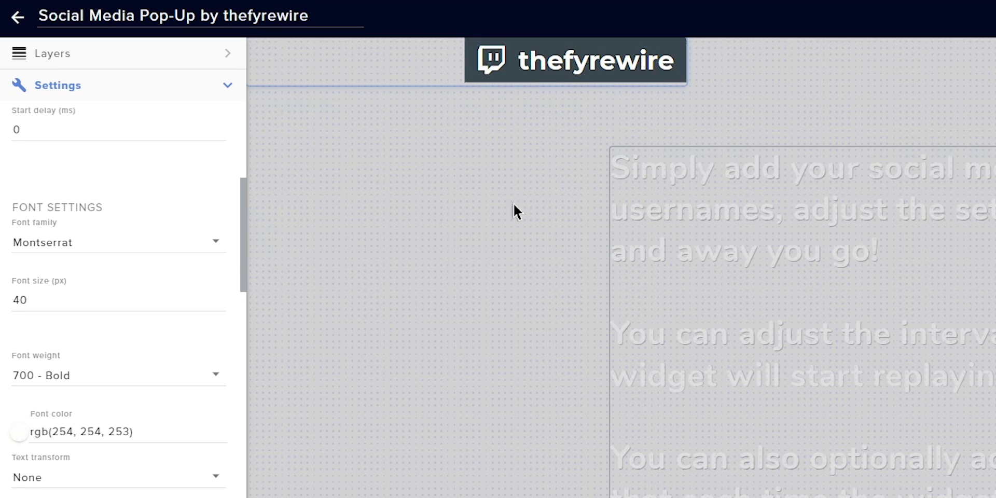
double_click(49, 300)
text(50)
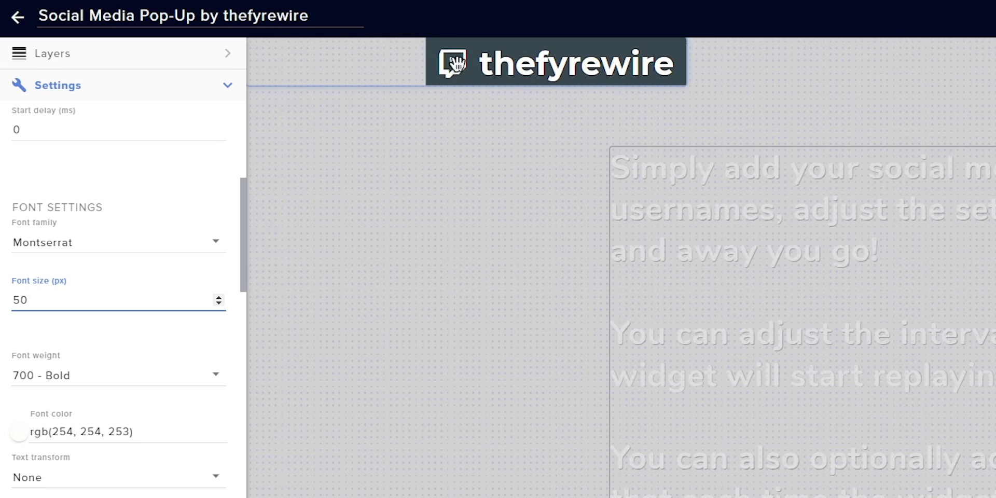
Stretch the widget box to about 690×107 px and restore font size 40
drag(400, 83, 401, 106)
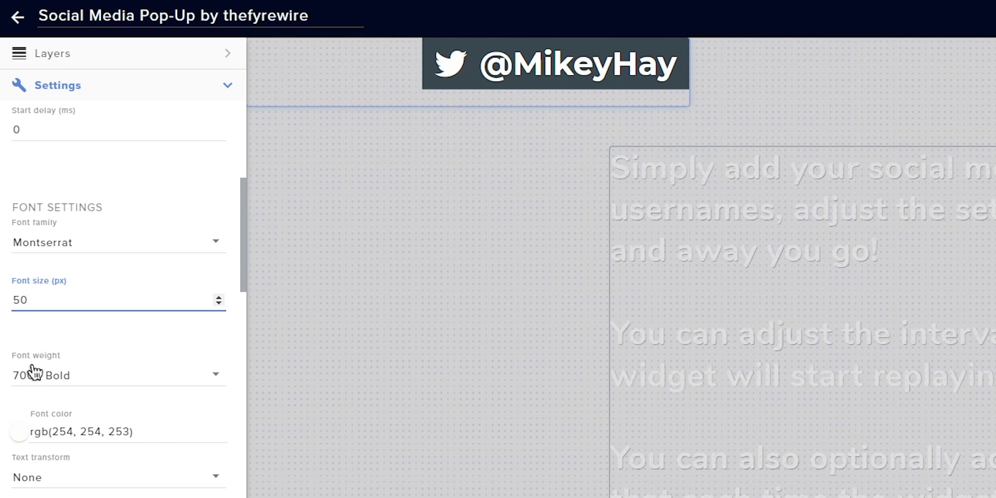
text(40)
click(92, 335)
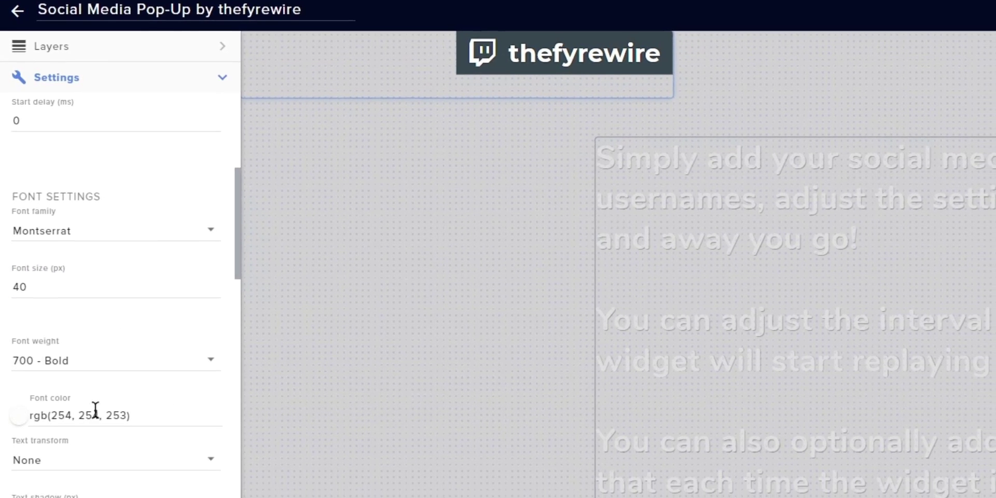
Try the Uppercase text transform, then set text transform back to None
click(59, 464)
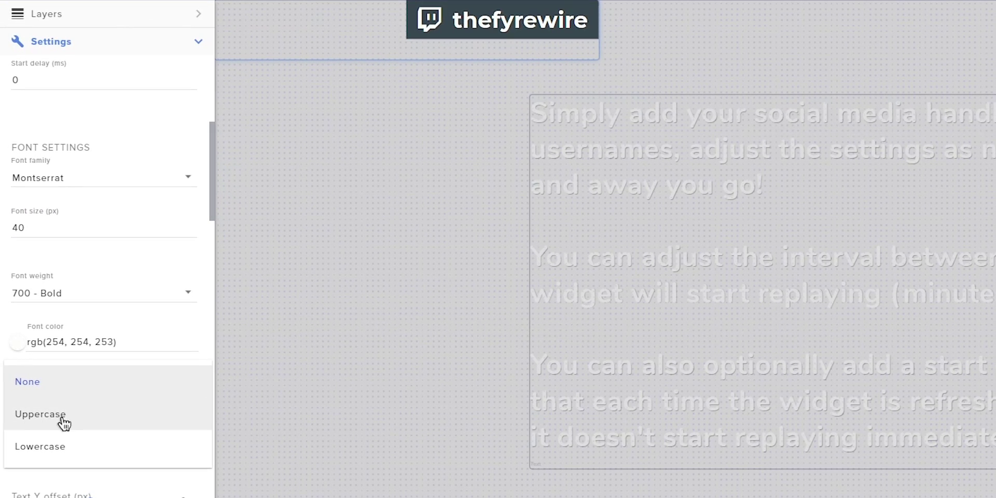
click(63, 418)
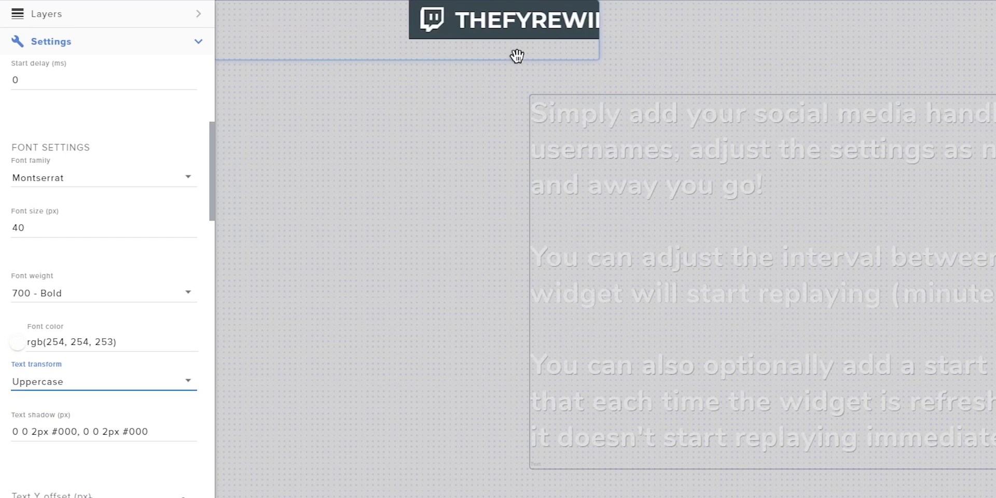
click(88, 393)
click(62, 359)
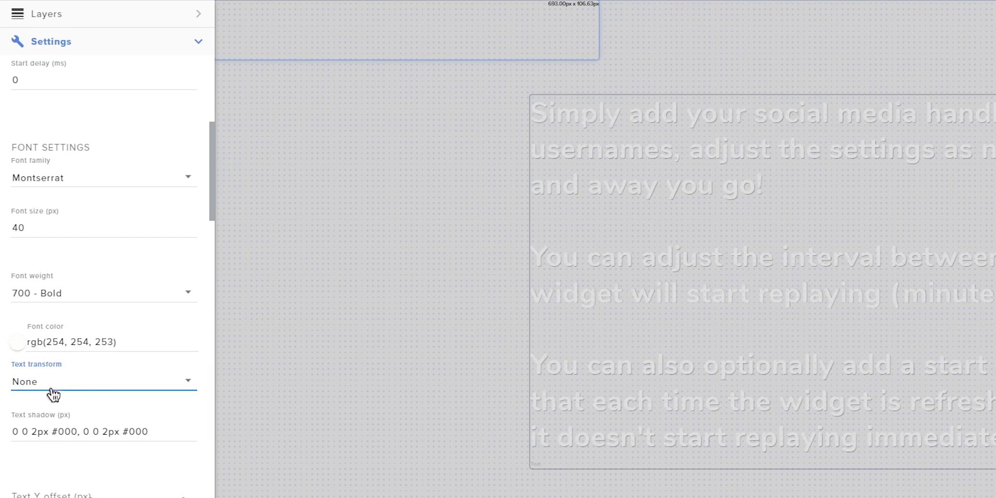
scroll(93, 395, down, 3)
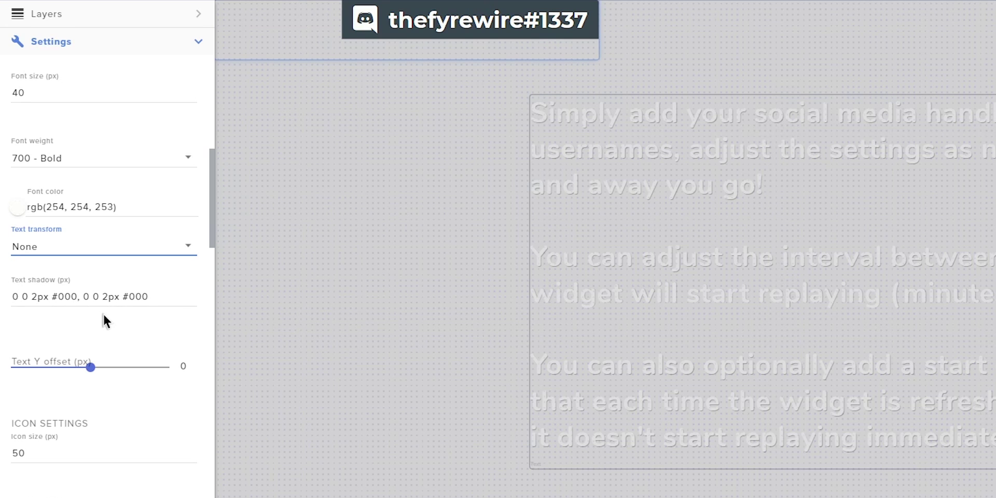
scroll(88, 306, down, 3)
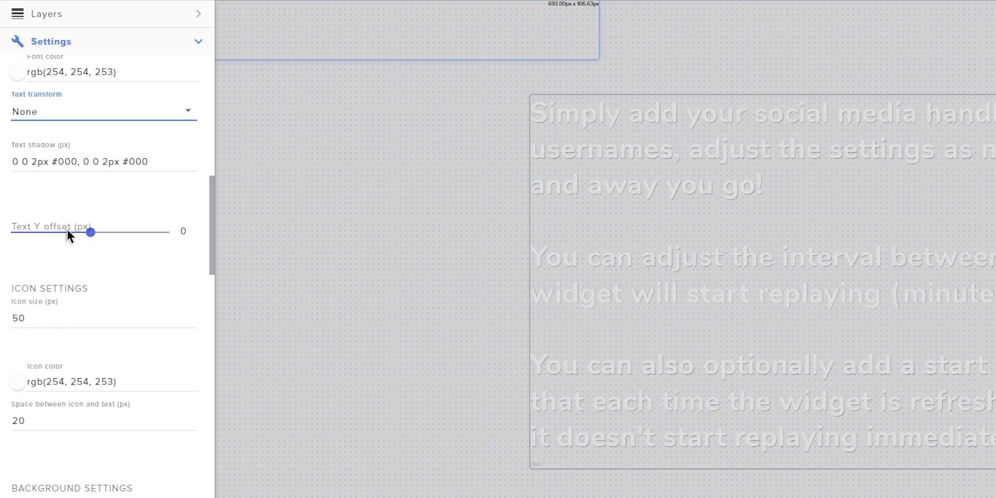
click(93, 237)
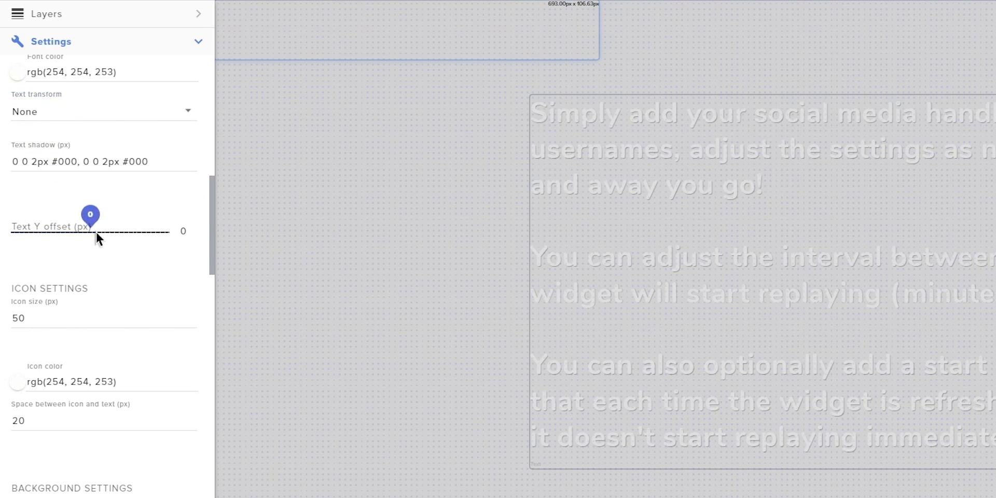
drag(105, 229, 106, 229)
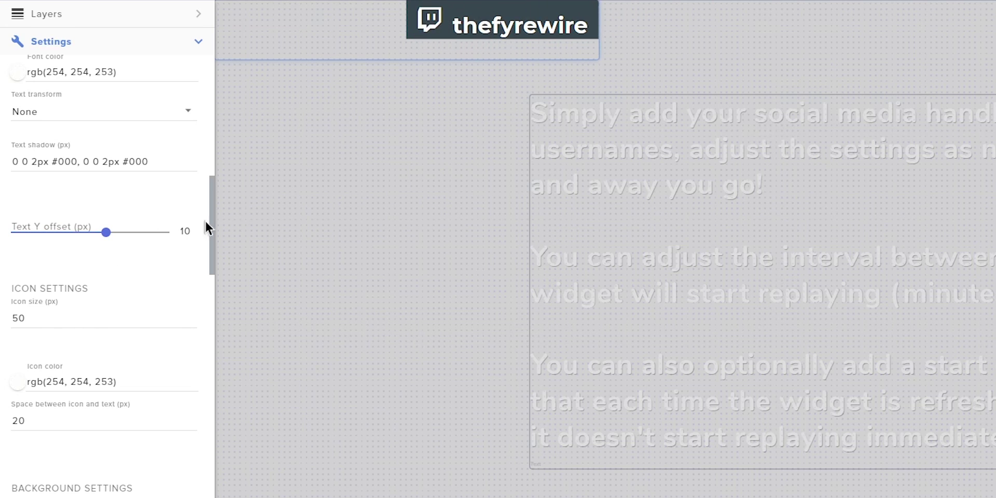
drag(103, 233, 90, 234)
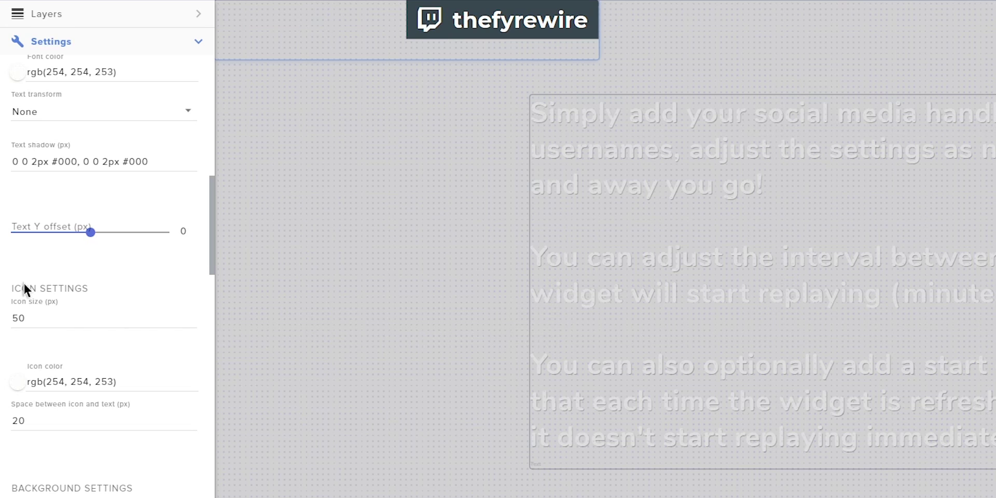
scroll(33, 289, down, 3)
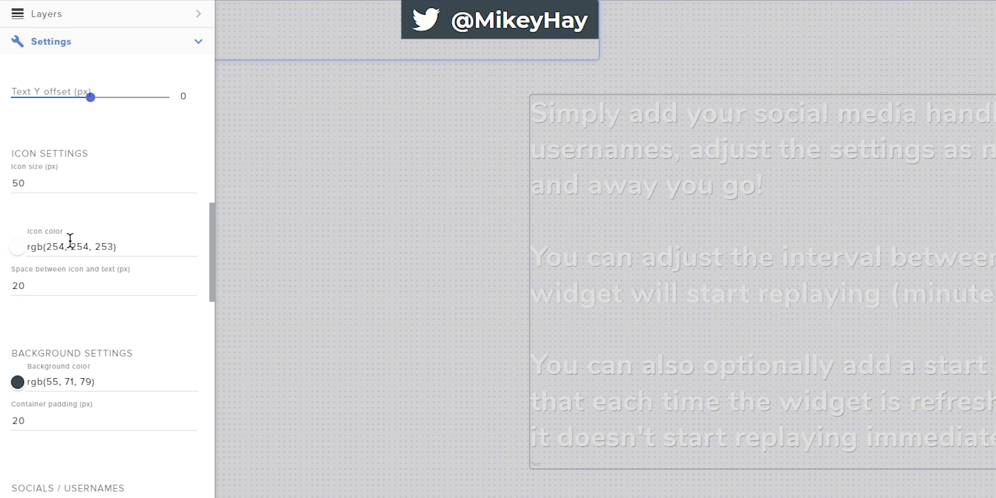
Try 50 px icon-to-text spacing, then set it back to 20 px
double_click(42, 286)
text(50)
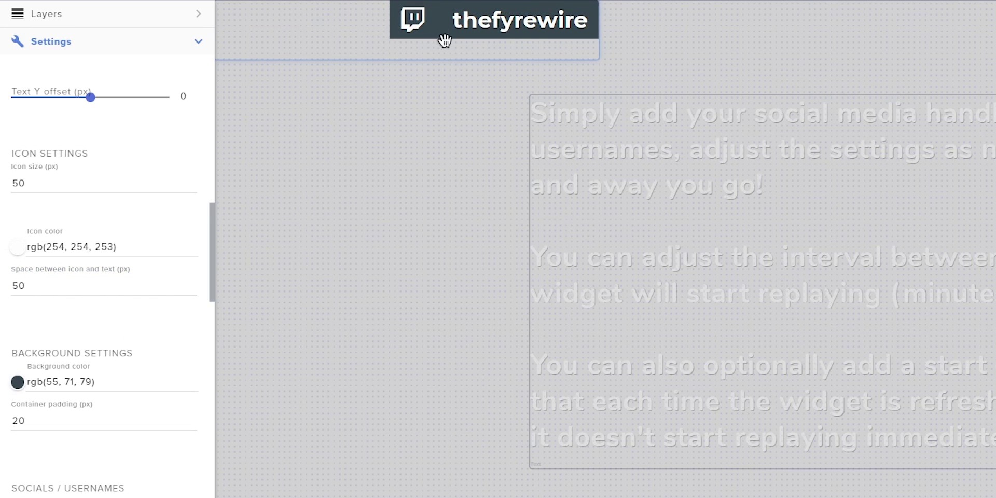
double_click(52, 288)
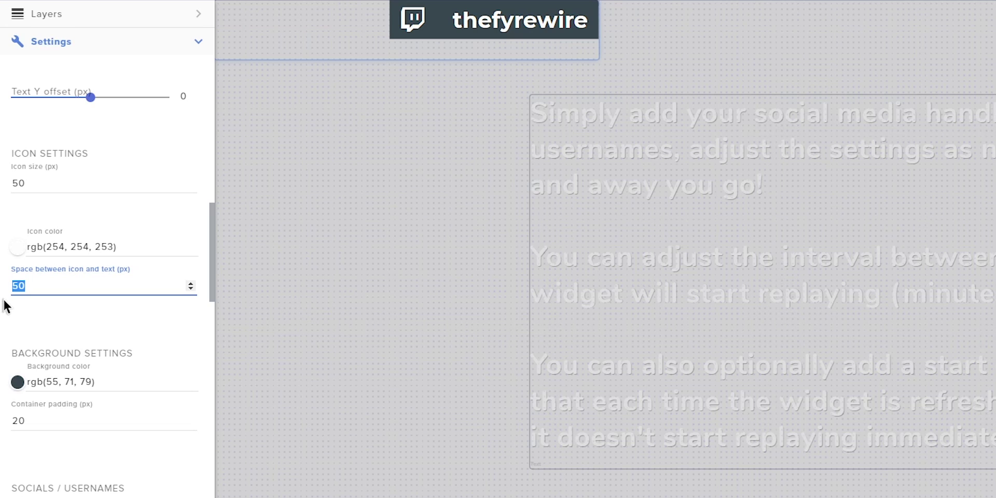
text(20)
click(32, 317)
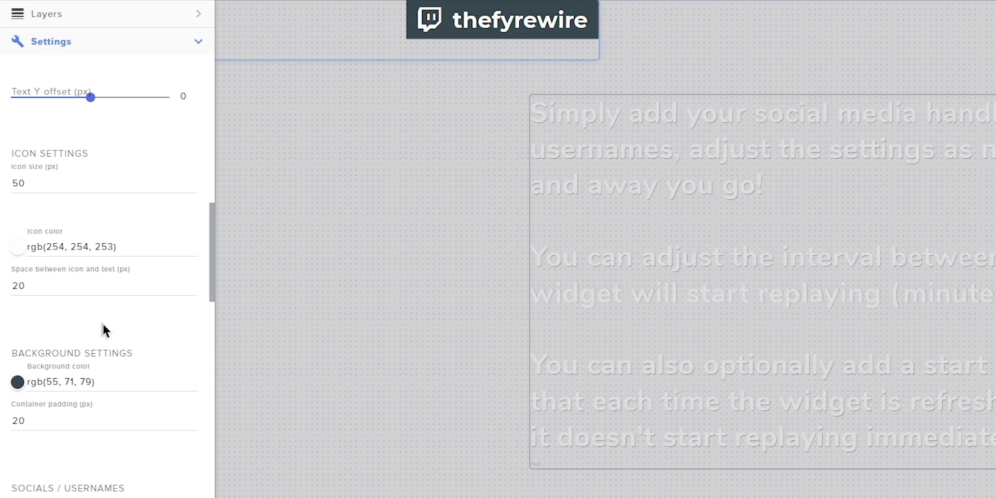
scroll(102, 322, down, 3)
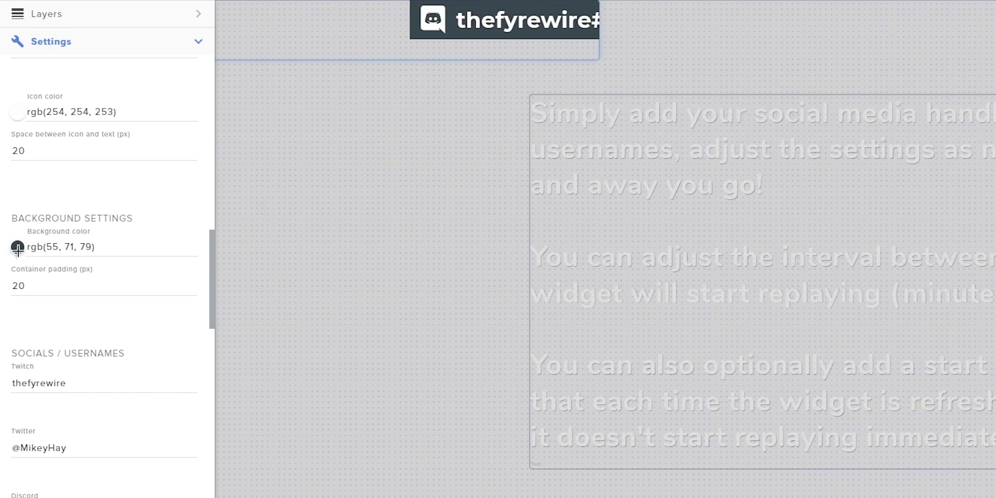
Change the widget background from dark grey to purple rgb(124, 5, 100)
click(16, 251)
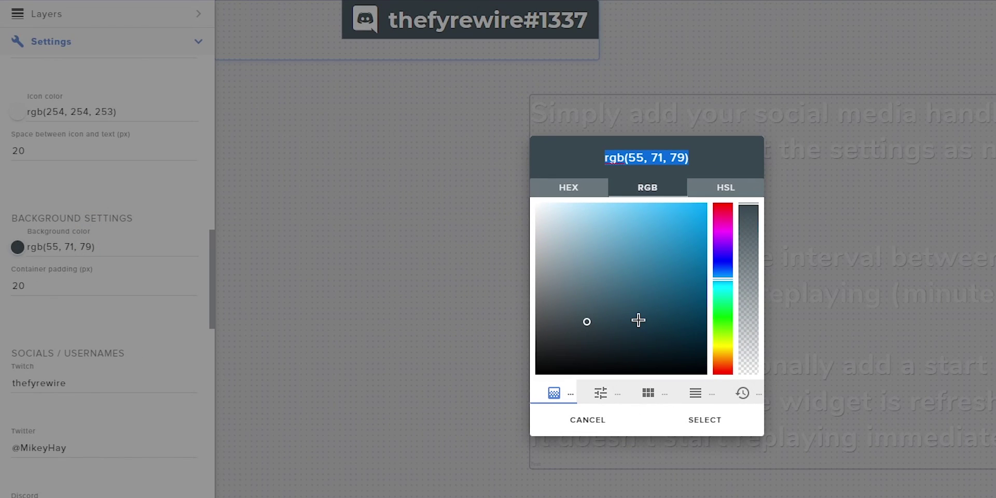
drag(723, 295, 724, 226)
drag(657, 313, 700, 290)
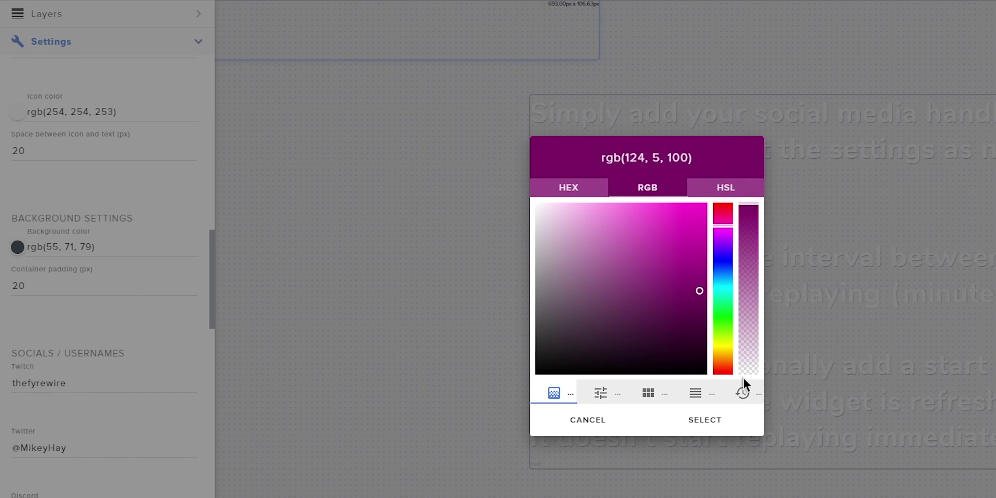
click(718, 427)
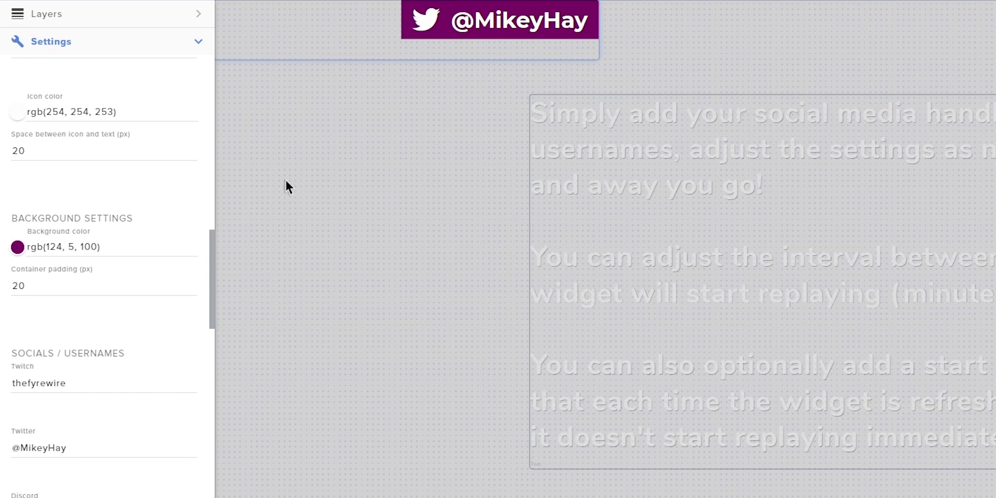
drag(49, 290, 3, 303)
Try a container padding of 50 px, then restore it to 20 px
text(50)
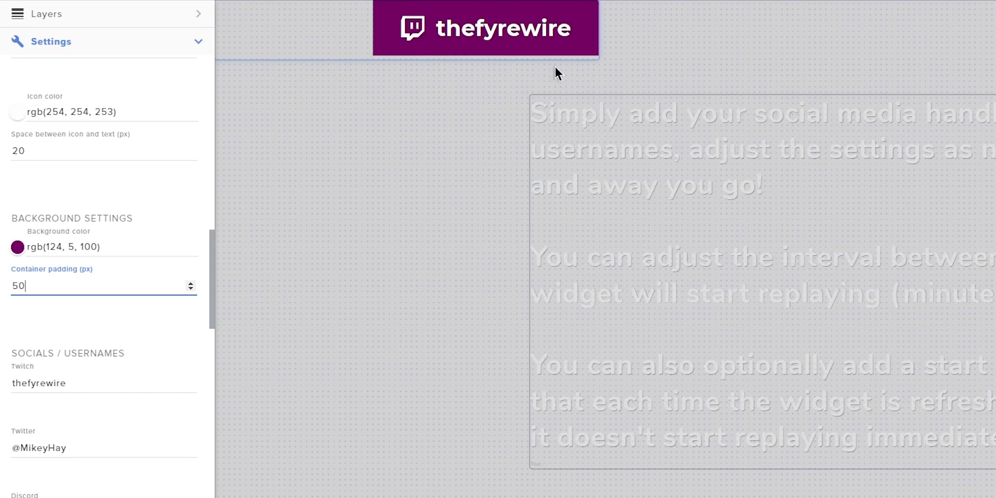
drag(42, 286, 7, 307)
text(20)
click(45, 308)
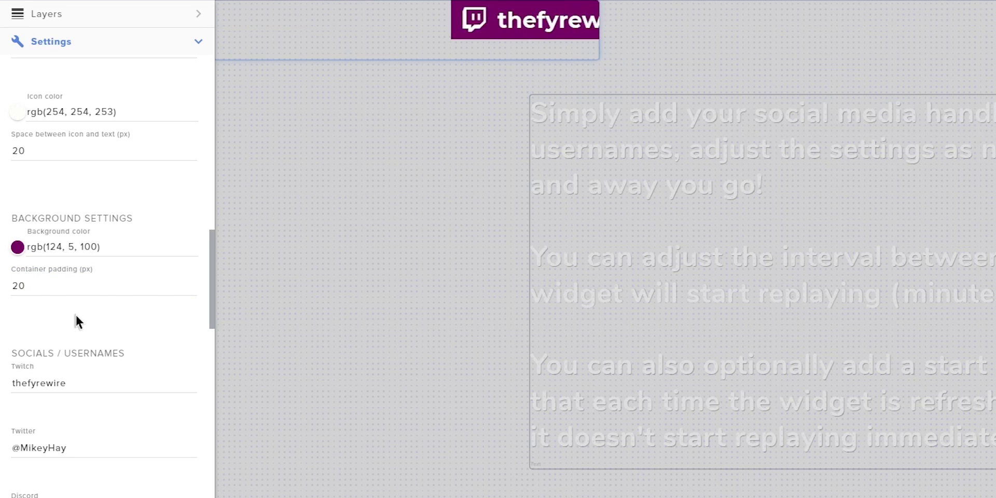
Review the Twitch, Twitter and Discord username fields in the widget settings
scroll(55, 314, down, 4)
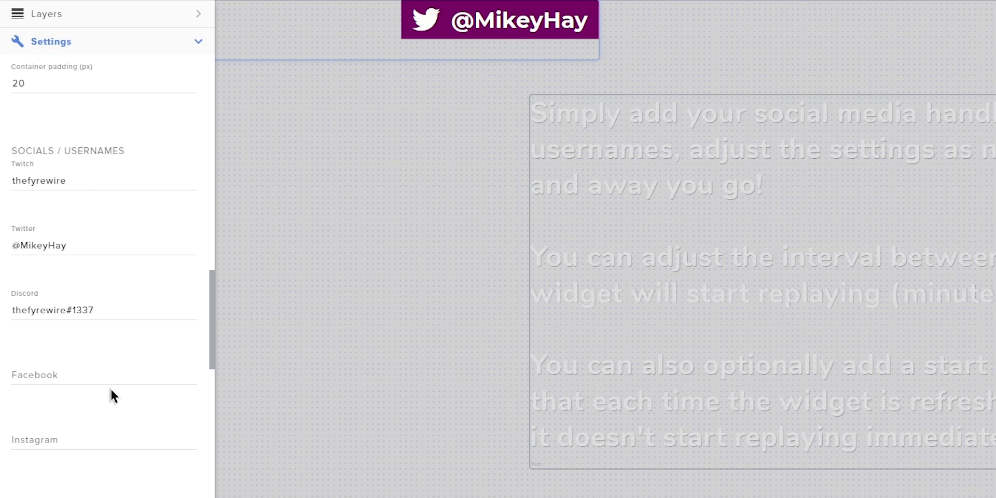
scroll(109, 382, down, 10)
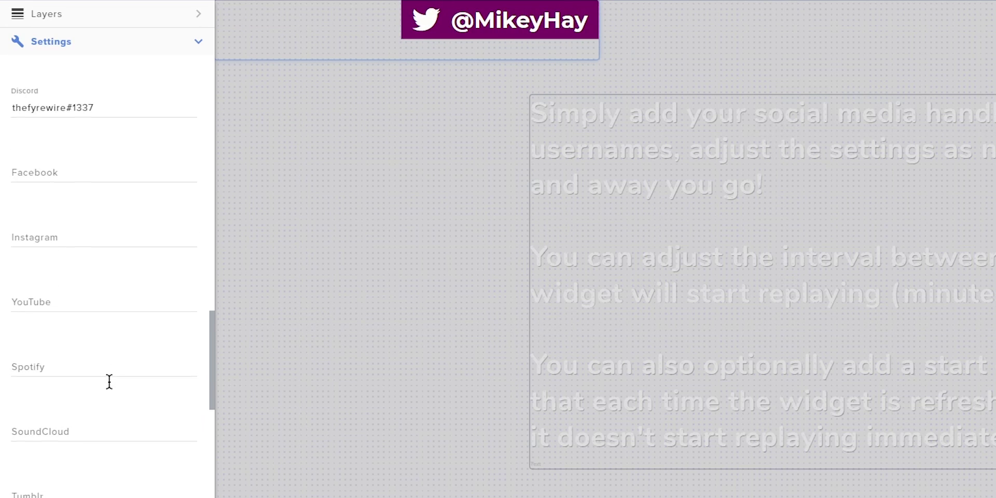
scroll(110, 382, down, 9)
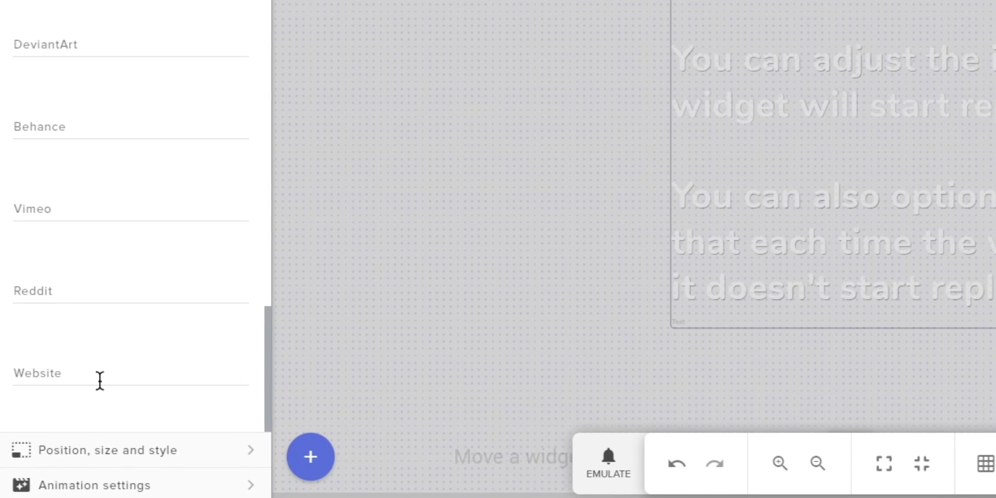
scroll(109, 355, up, 5)
scroll(111, 358, up, 10)
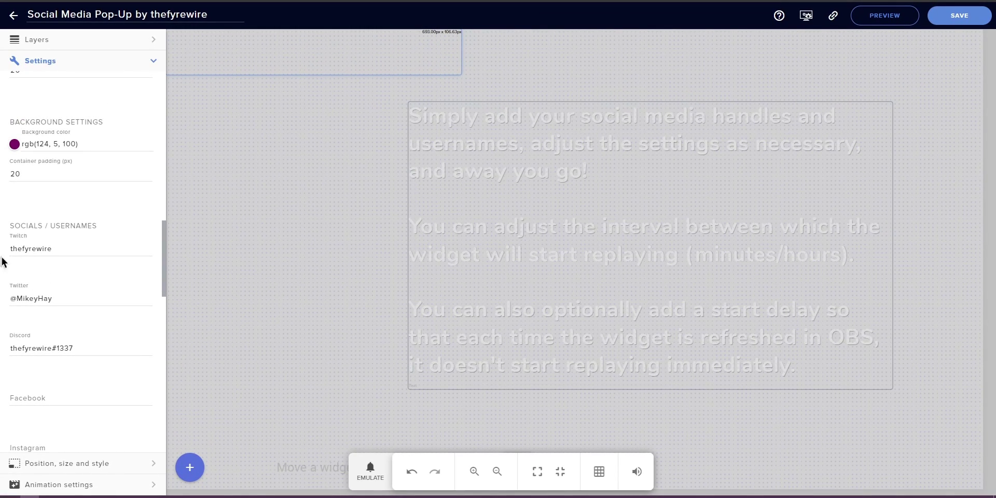
drag(74, 249, 6, 253)
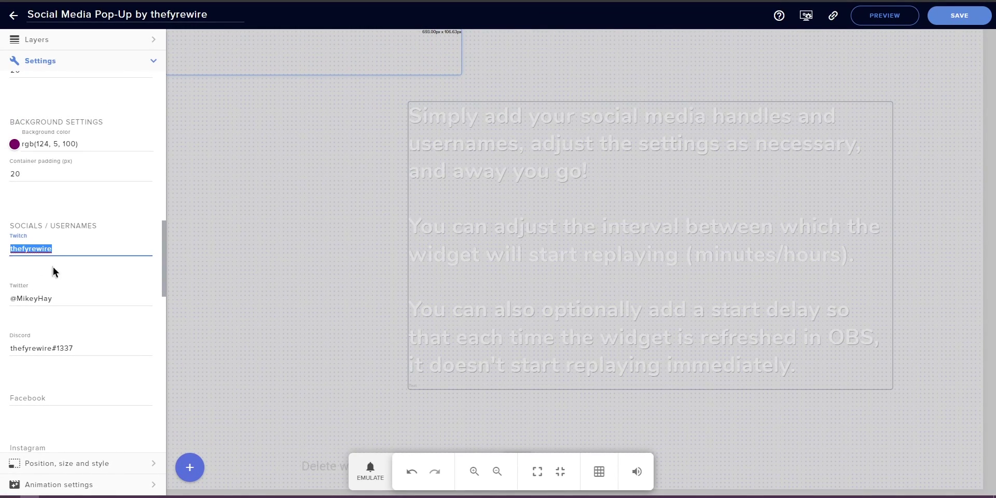
click(80, 290)
triple_click(93, 299)
triple_click(98, 346)
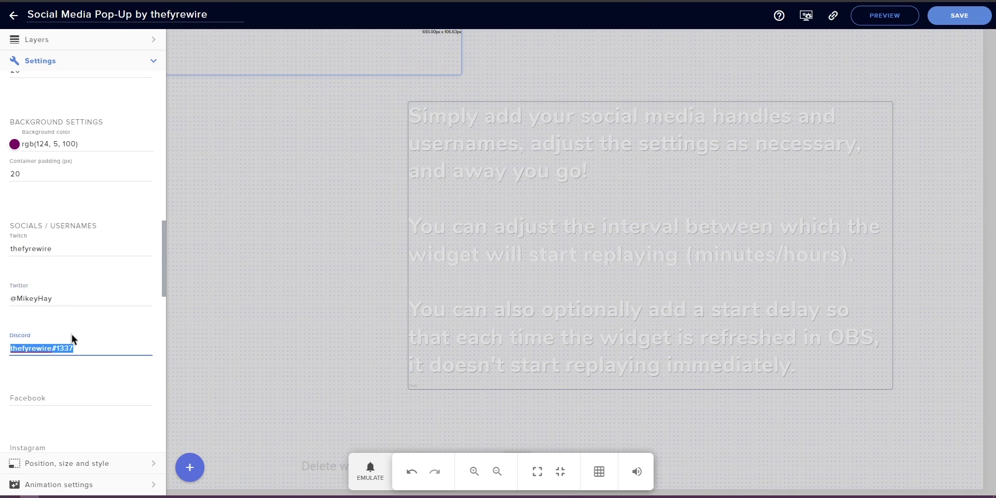
click(108, 327)
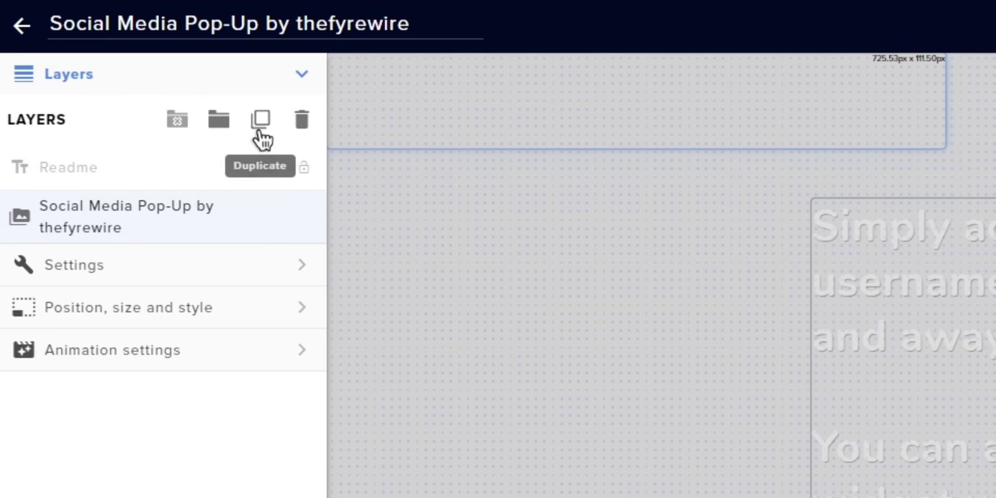
Cancel the layer duplicate and copy the overlay URL to the clipboard
click(260, 130)
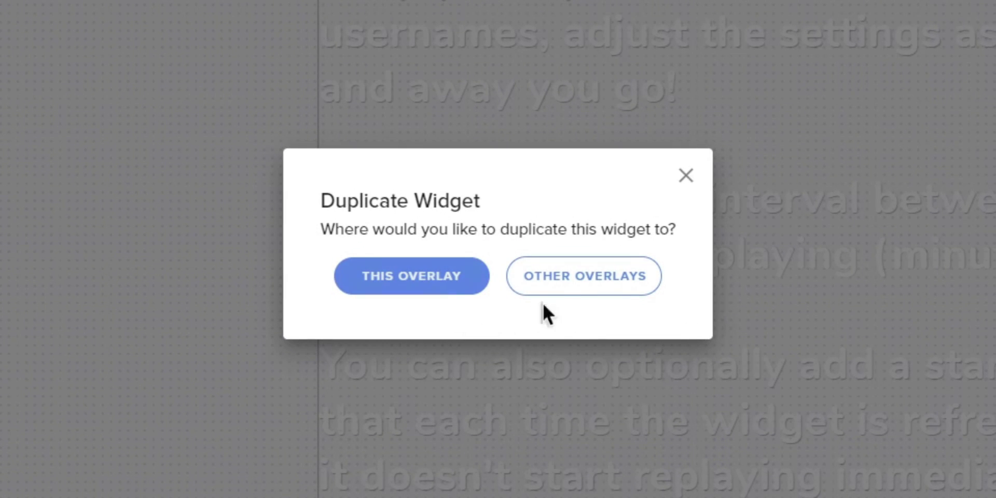
click(686, 175)
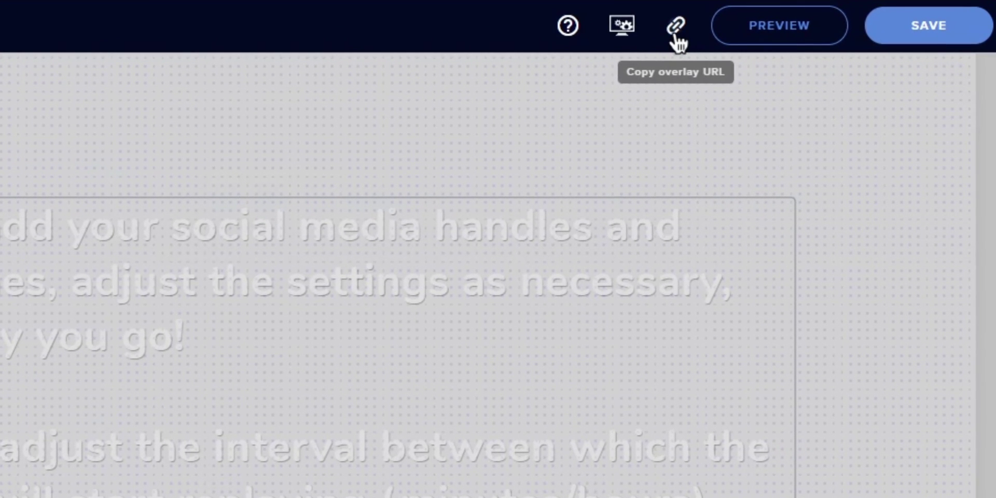
click(675, 35)
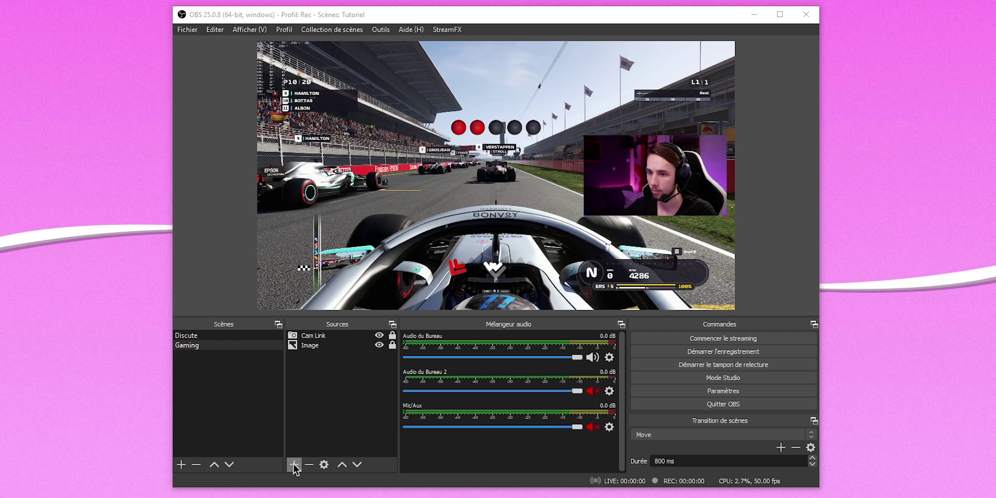
Add a Navigateur browser source named 'Réseaux Sociaux' to the Gaming scene
click(294, 465)
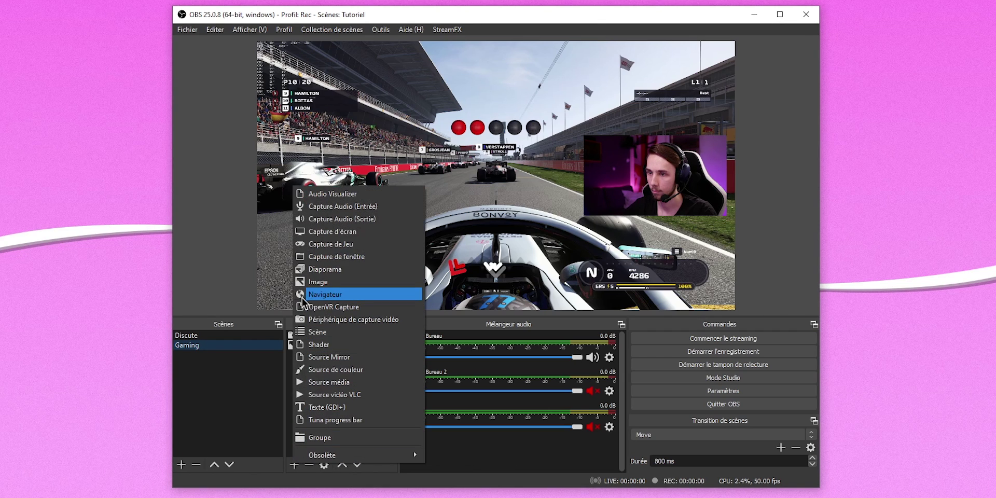
click(330, 296)
text(Réseau)
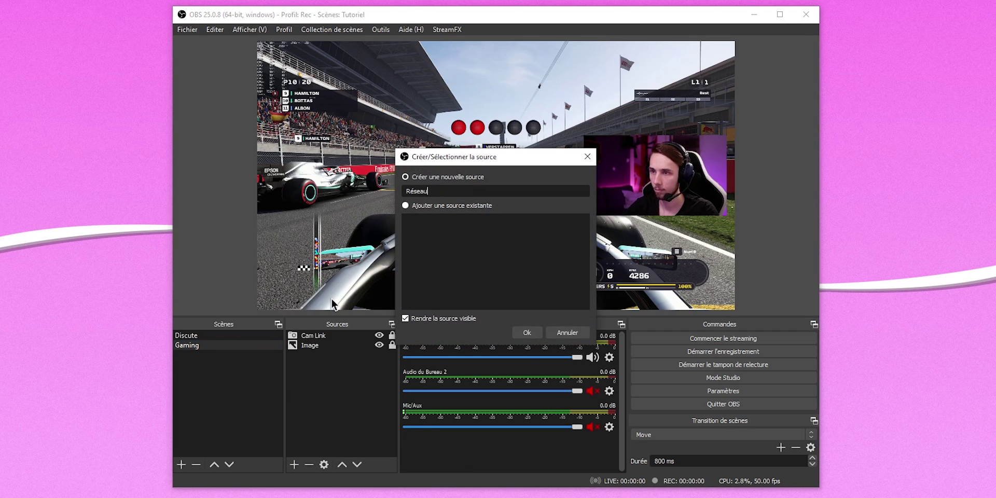
text(x Sociaux)
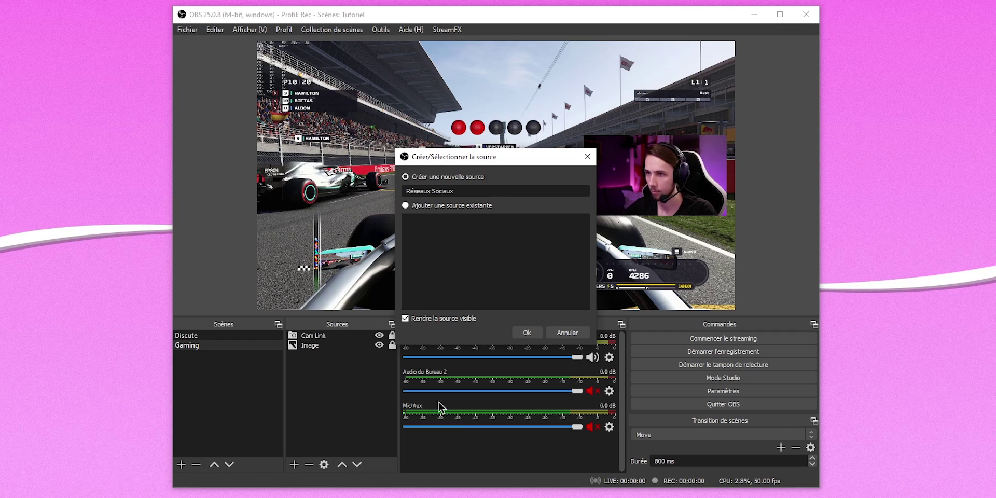
click(526, 333)
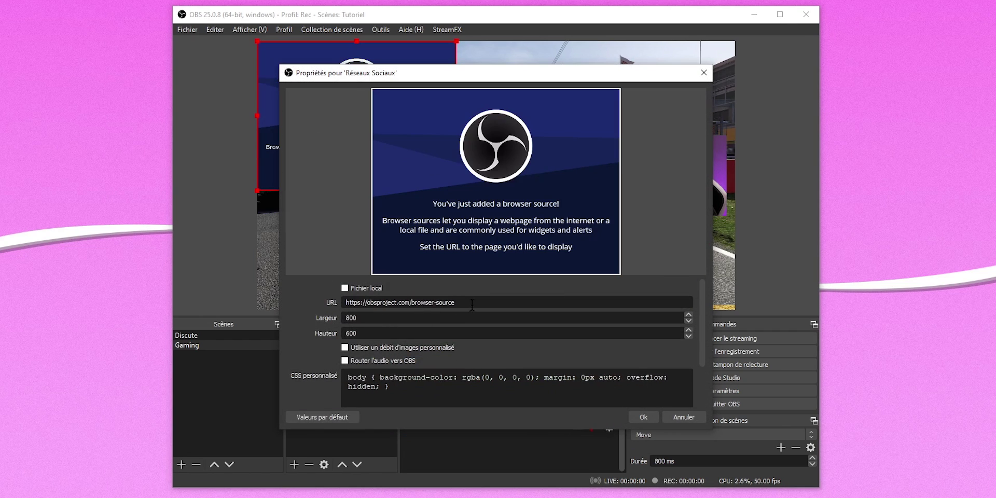
Paste the StreamElements overlay URL, set 1920×1080, and confirm the browser source
key(ctrl+a)
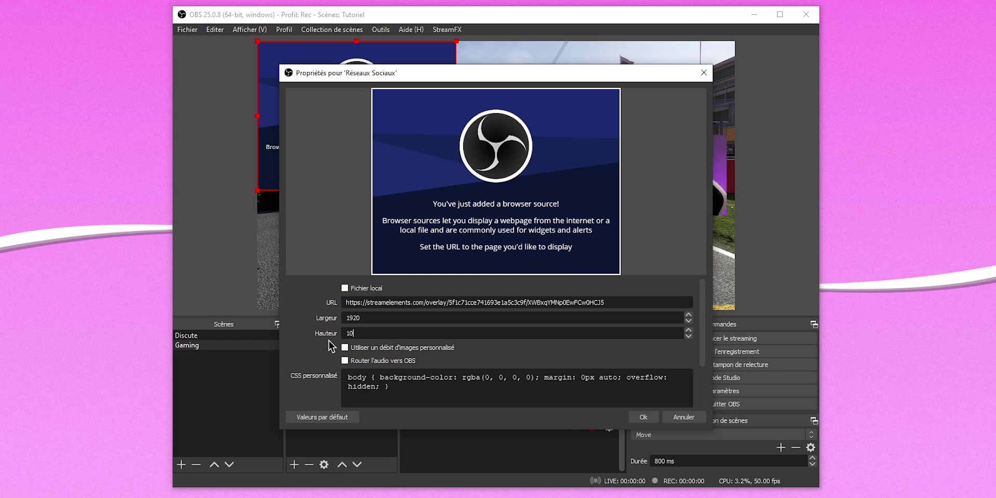
scroll(329, 341, down, 2)
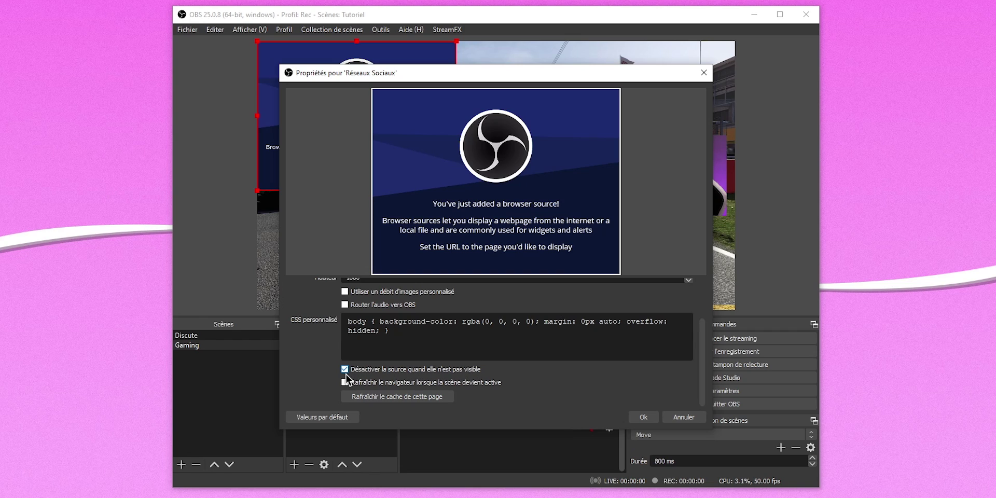
scroll(307, 360, up, 2)
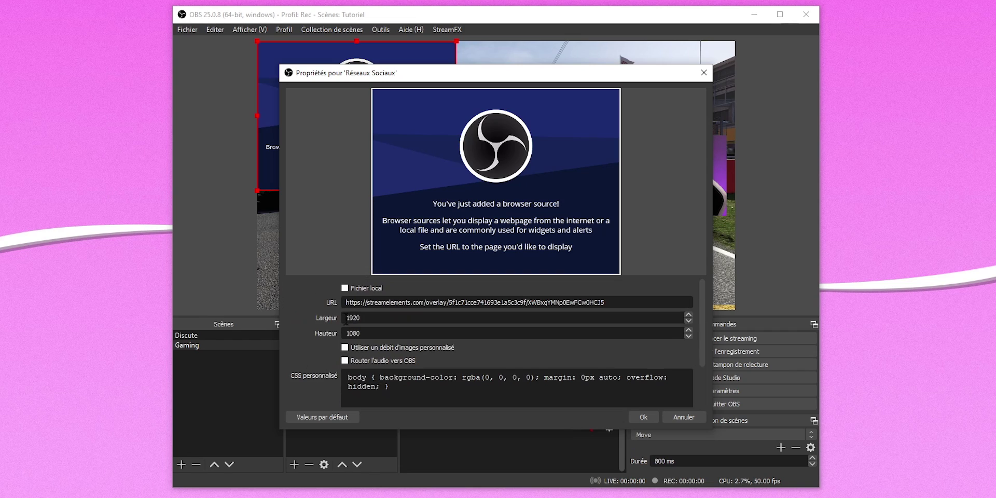
double_click(371, 317)
double_click(359, 334)
scroll(332, 363, down, 2)
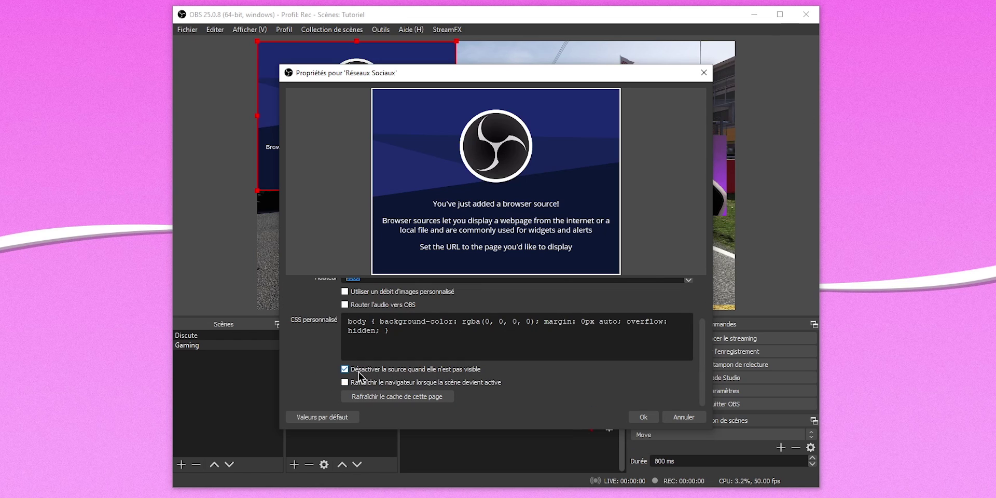
key(Return)
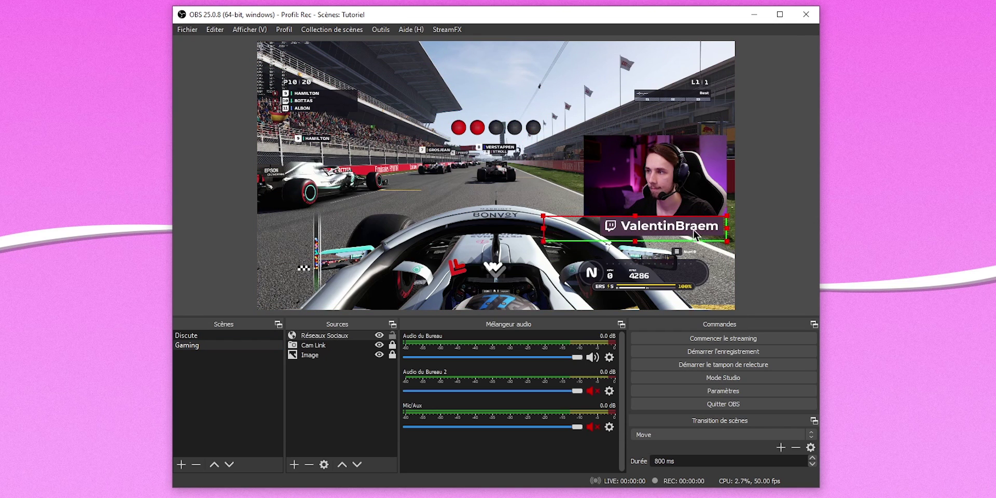
click(741, 258)
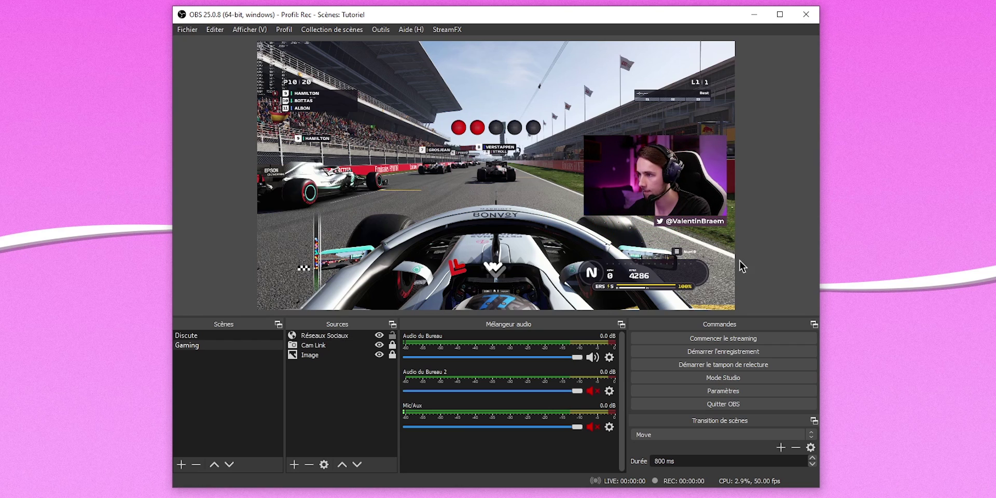